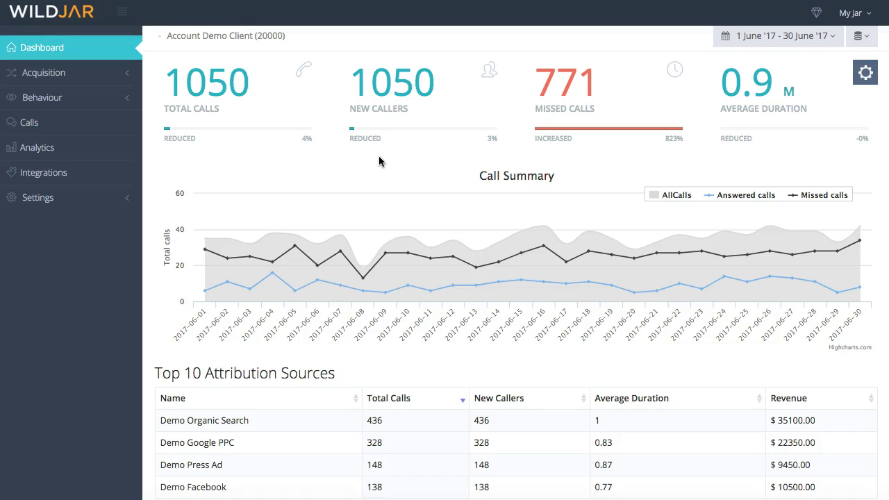
- Toggle the All Calls series off and back on in the dashboard chart
scroll(281, 347, down, 1)
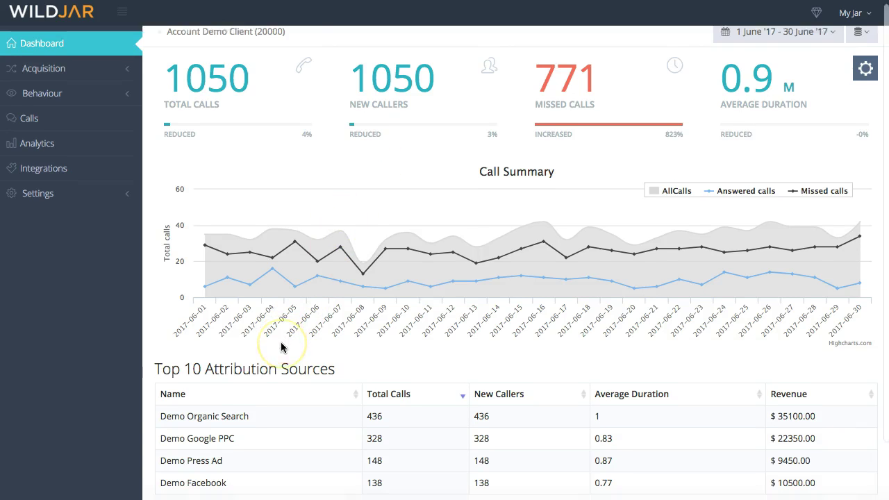
scroll(282, 347, down, 1)
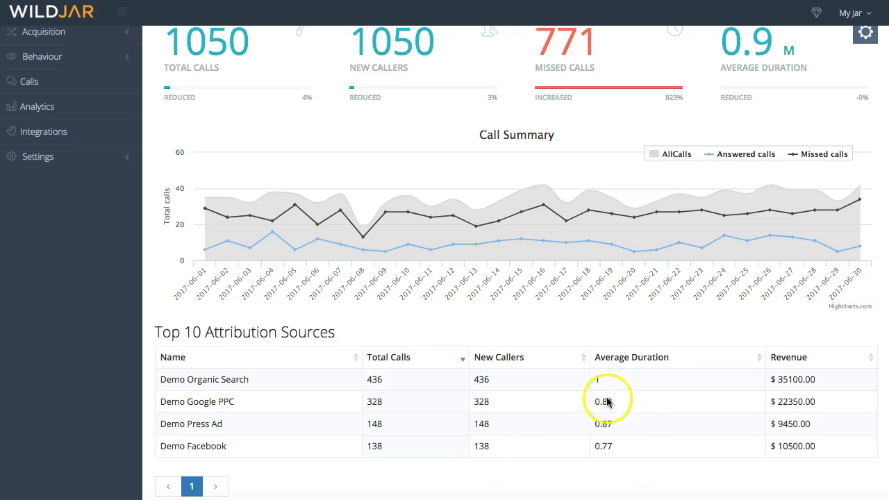
scroll(609, 399, up, 1)
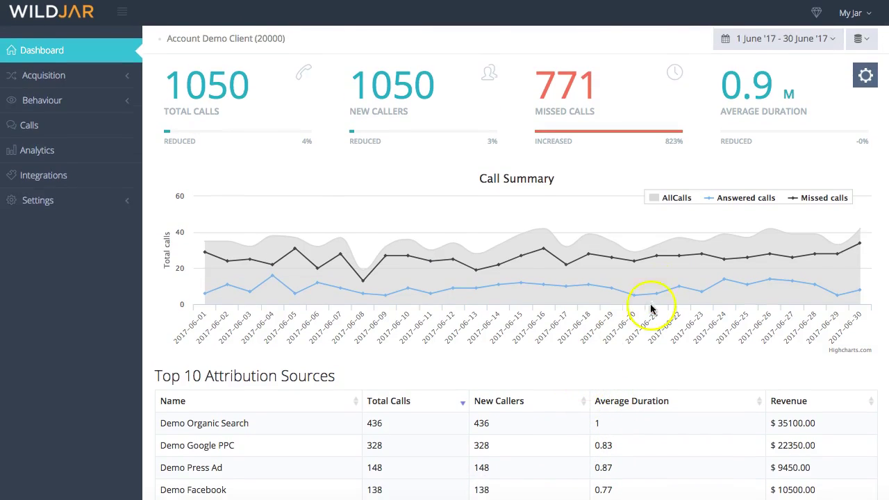
click(679, 199)
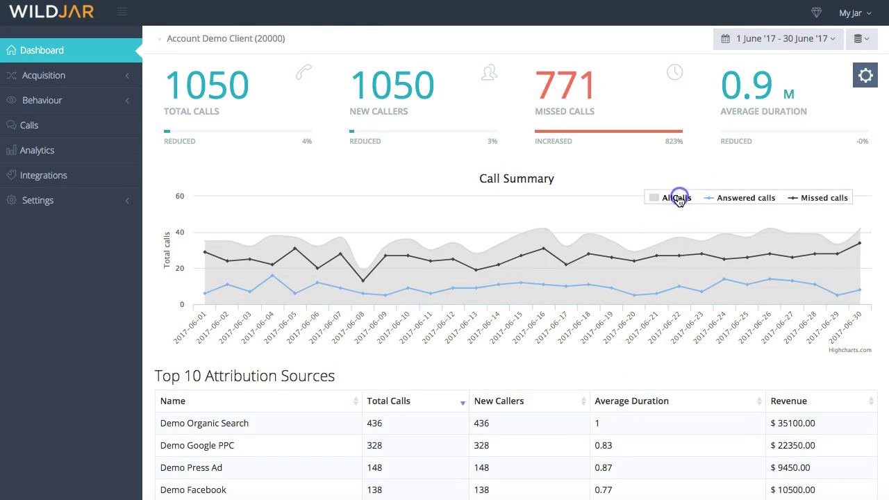
click(679, 199)
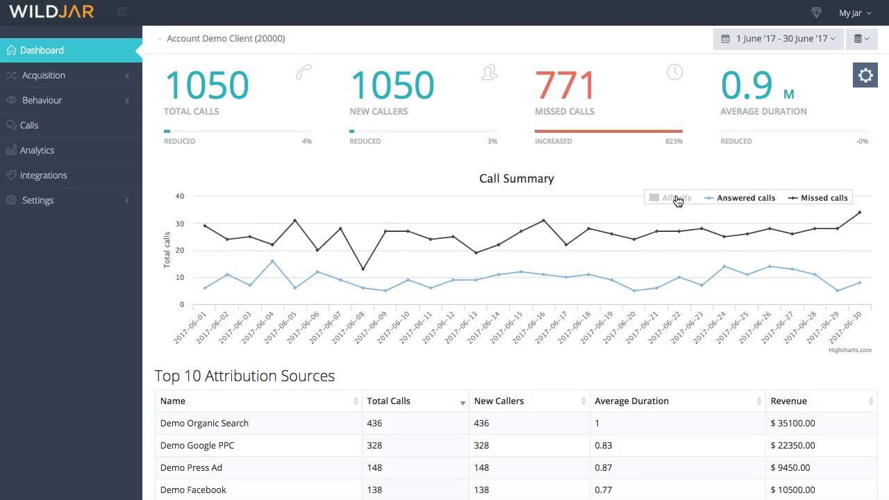
click(679, 200)
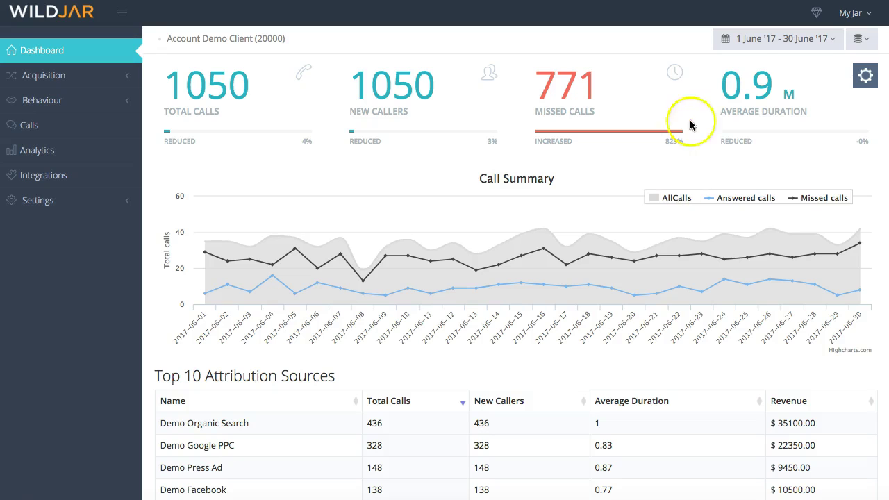
- Switch the dashboard to 1–7 July 2017 and check the call-type and sub-client filters
click(778, 42)
click(763, 87)
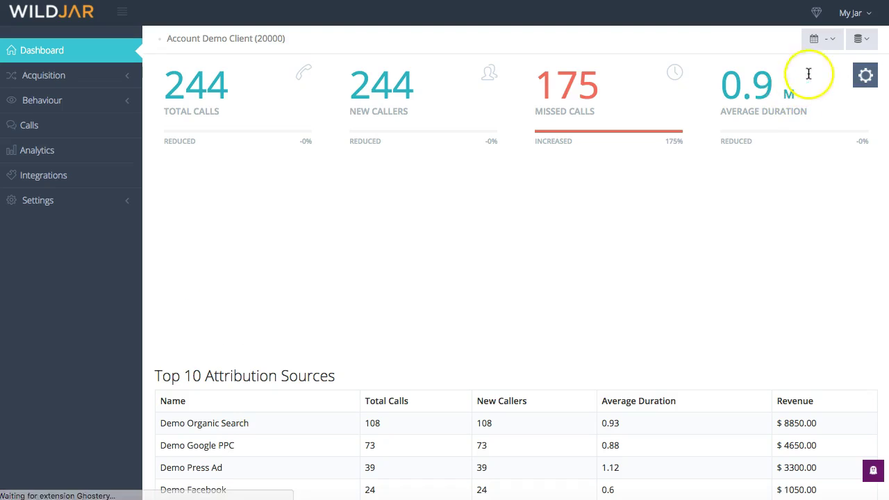
click(863, 40)
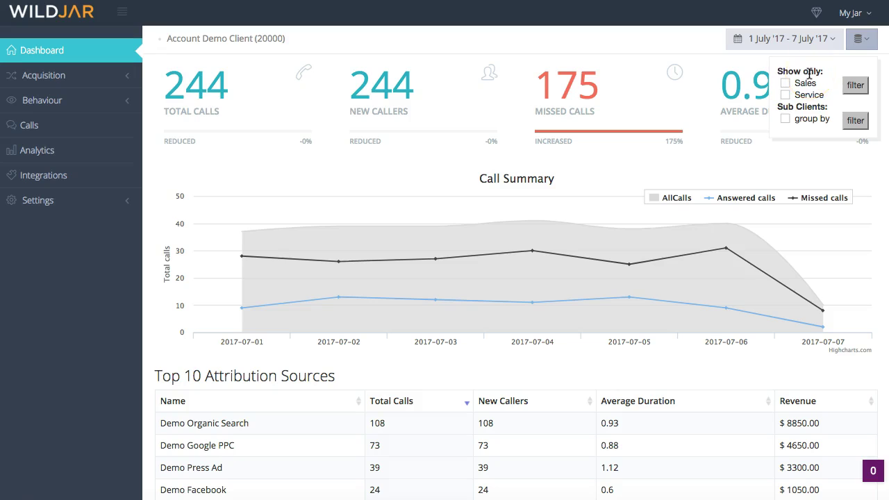
click(861, 39)
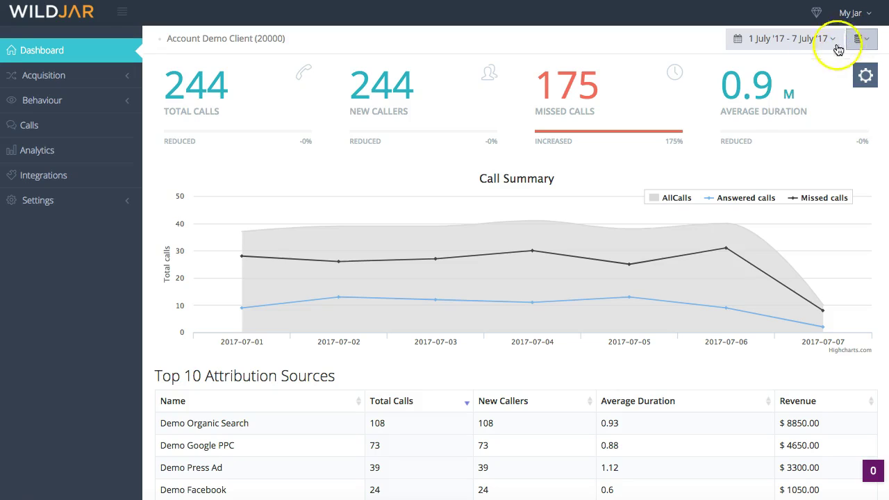
click(867, 76)
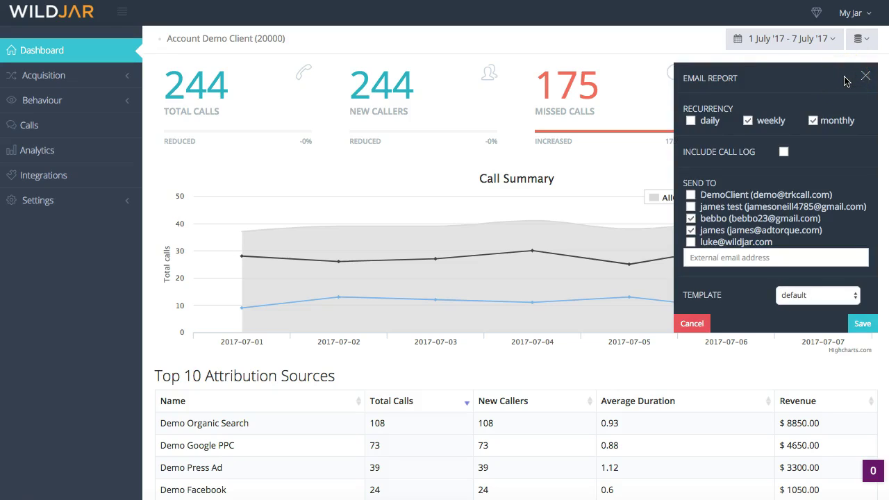
click(822, 90)
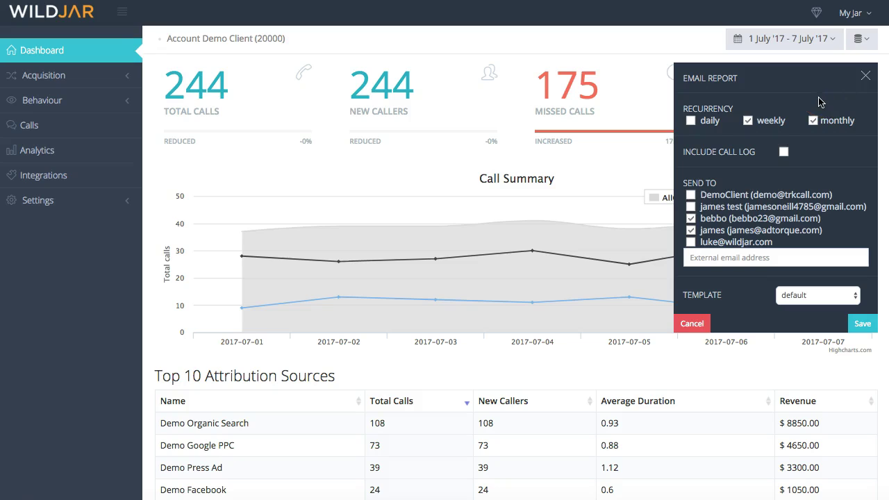
click(865, 77)
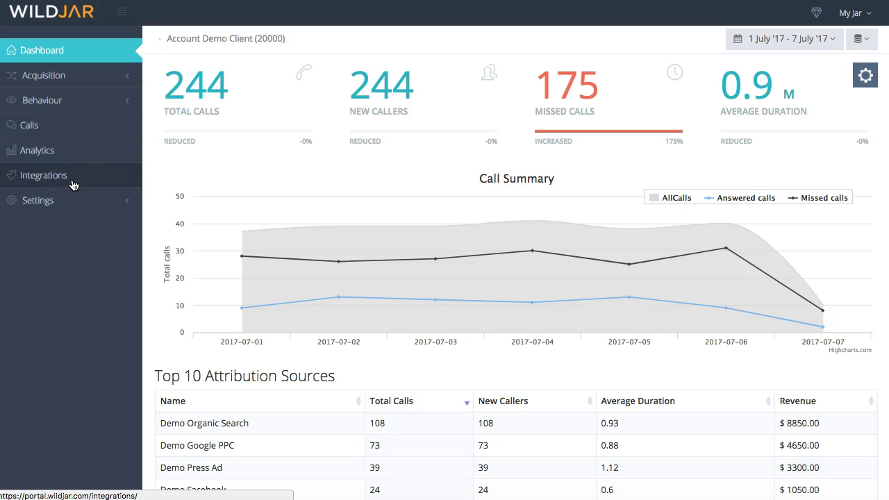
click(63, 199)
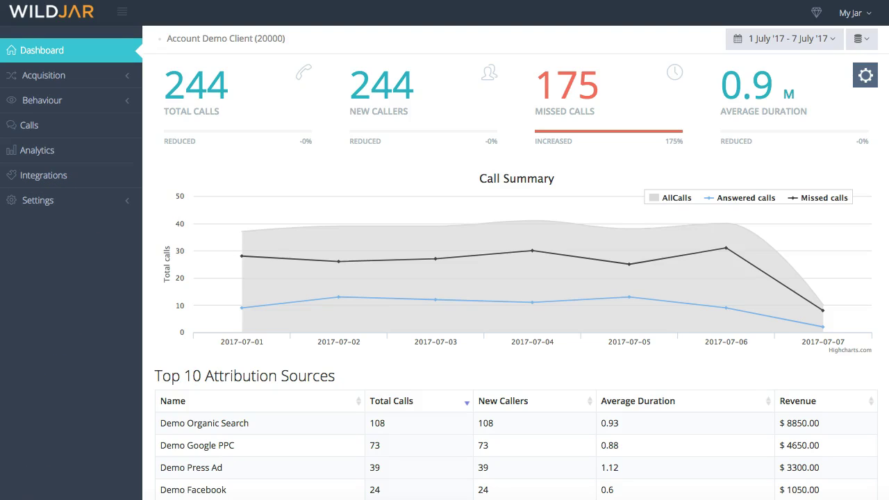
click(866, 18)
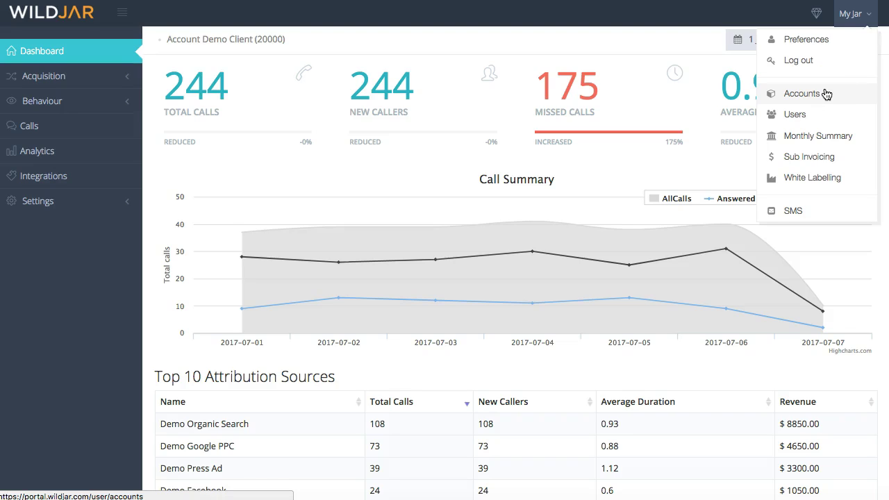
click(821, 122)
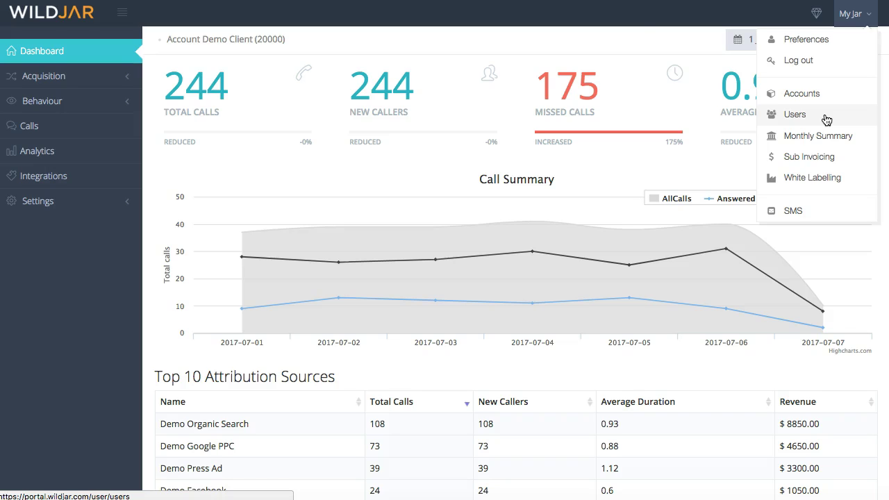
click(687, 54)
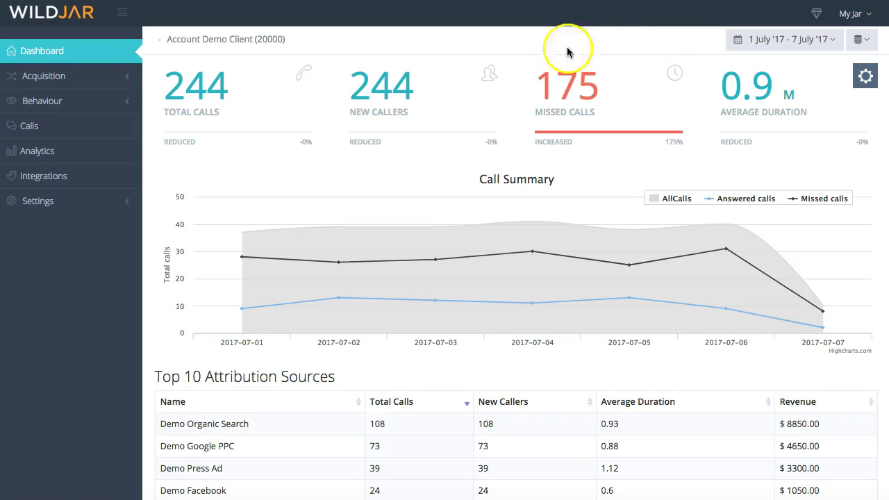
- View the Acquisition Attribution report and call-location map, then the Time and Day report
click(35, 77)
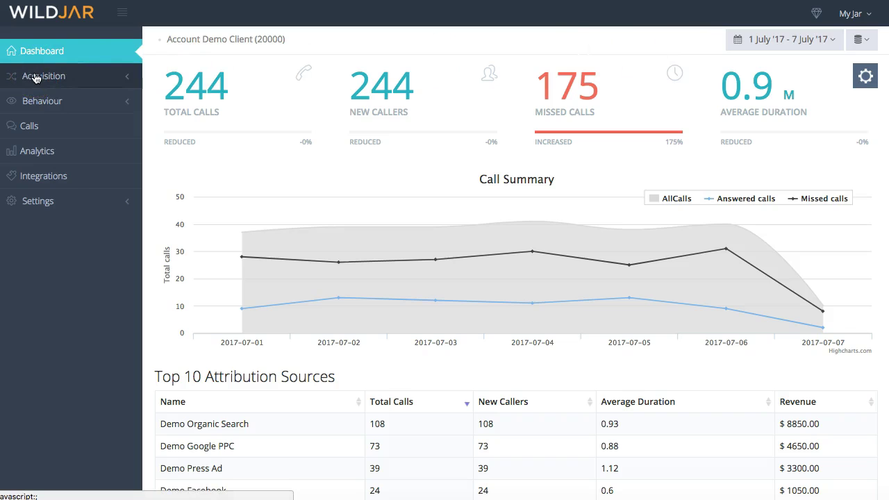
click(43, 104)
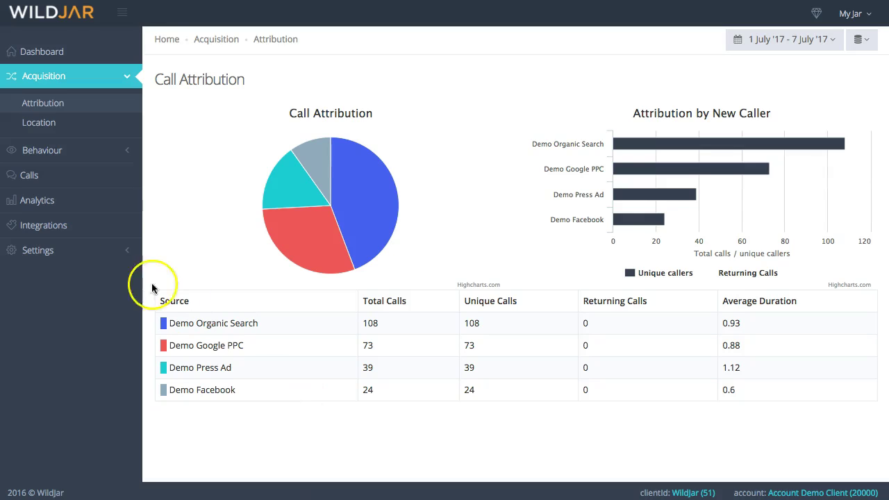
click(39, 123)
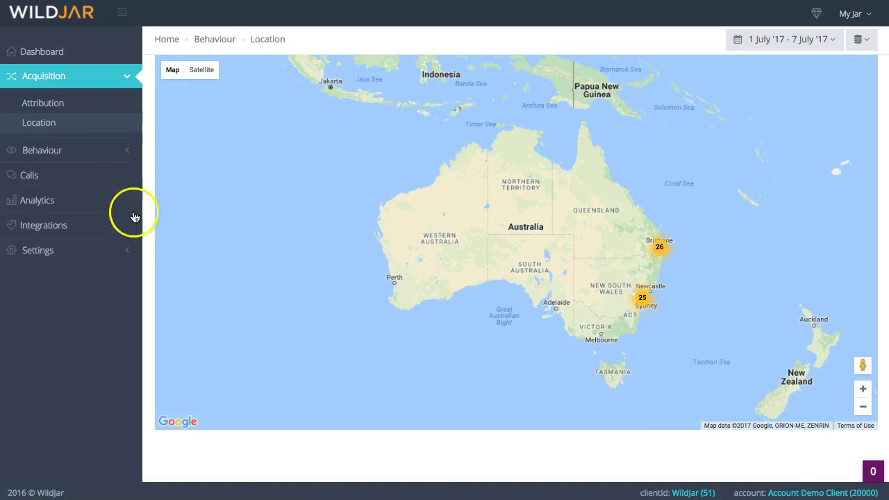
click(73, 152)
- Apply the July 2017 preset so Time and Day covers 1–31 July
click(64, 126)
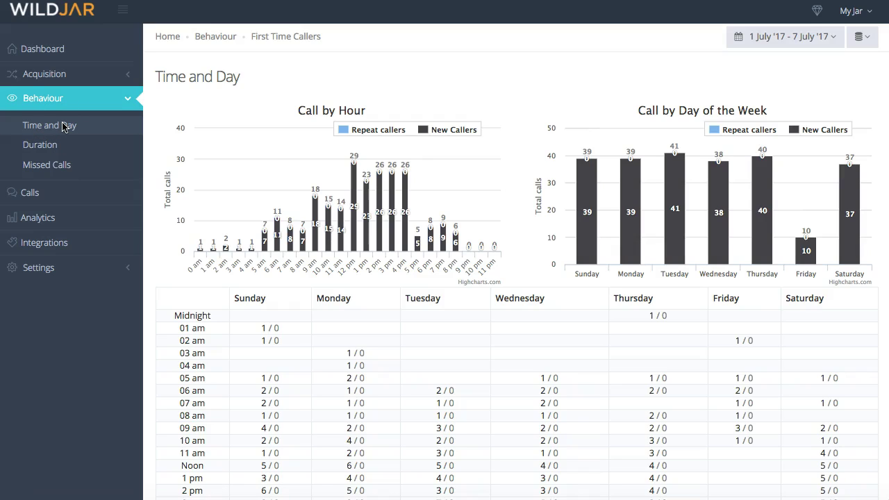
mouse_move(62, 125)
mouse_down()
mouse_move(179, 114)
mouse_move(281, 212)
mouse_move(312, 226)
mouse_move(394, 76)
mouse_up()
mouse_move(560, 115)
mouse_down()
mouse_move(643, 135)
mouse_move(734, 204)
mouse_move(808, 243)
mouse_move(854, 248)
mouse_move(667, 240)
mouse_up()
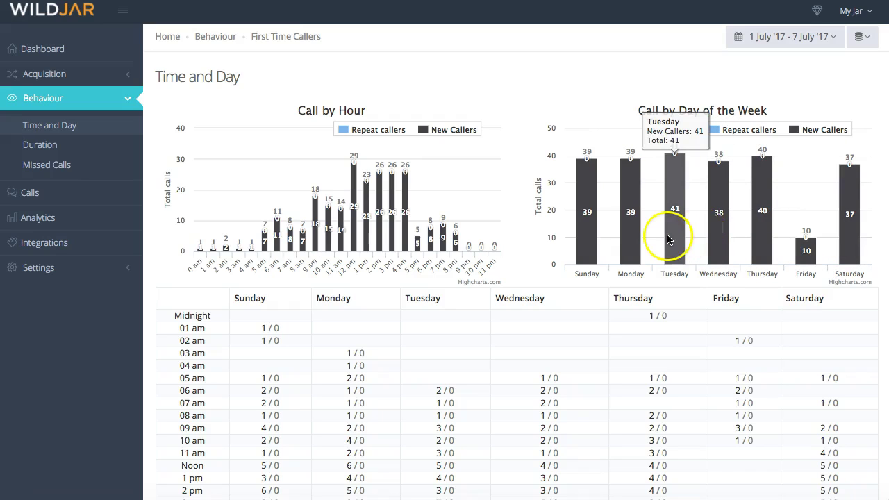
click(756, 37)
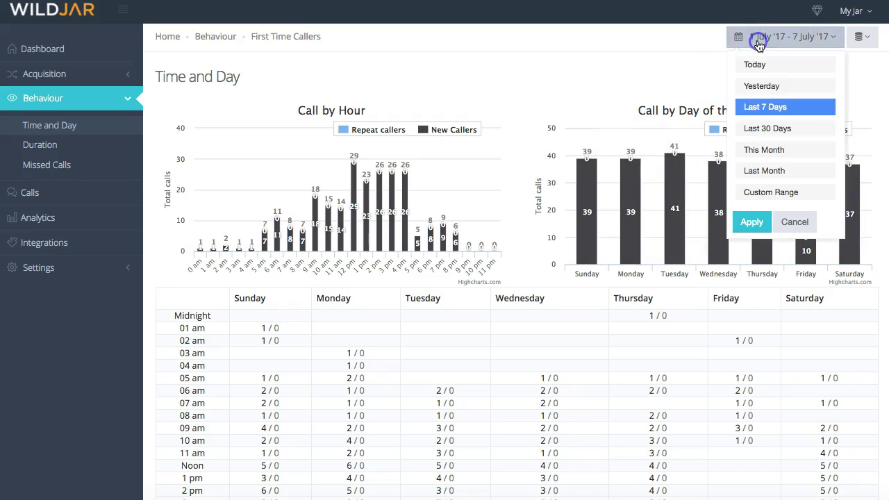
click(761, 150)
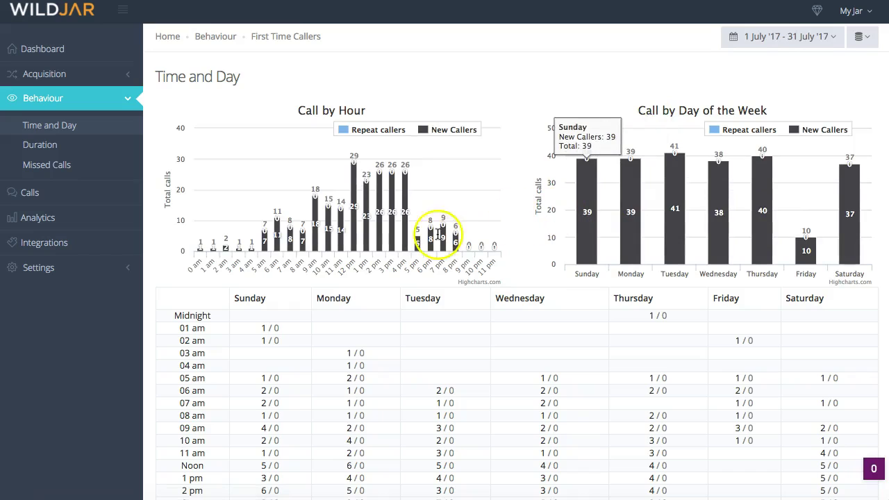
click(355, 230)
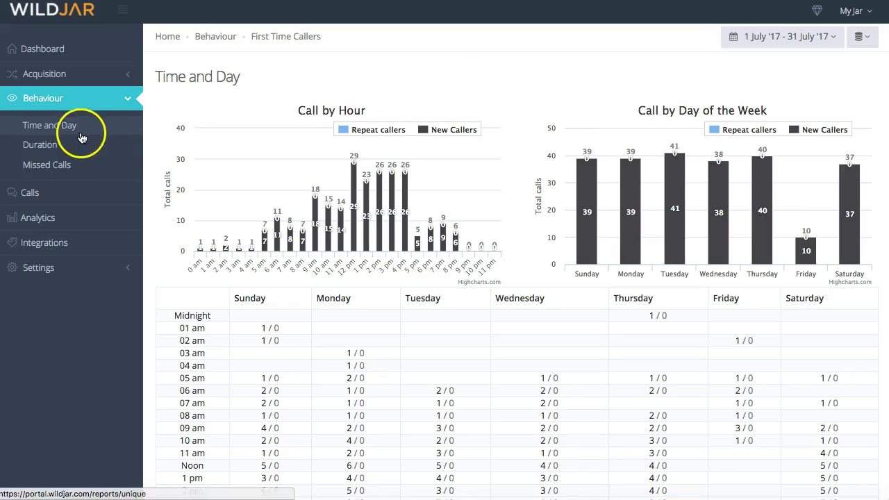
- Scroll through the Duration breakdown table, then open Missed Calls for July 2017
click(54, 144)
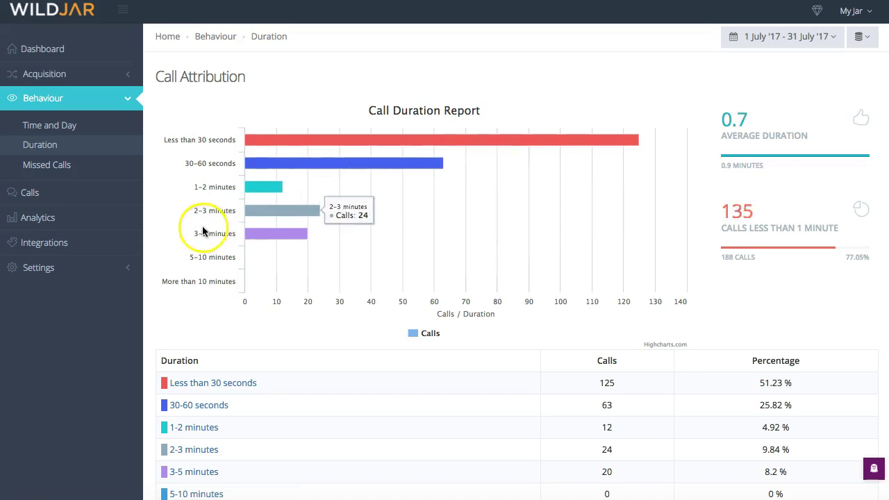
scroll(200, 229, down, 2)
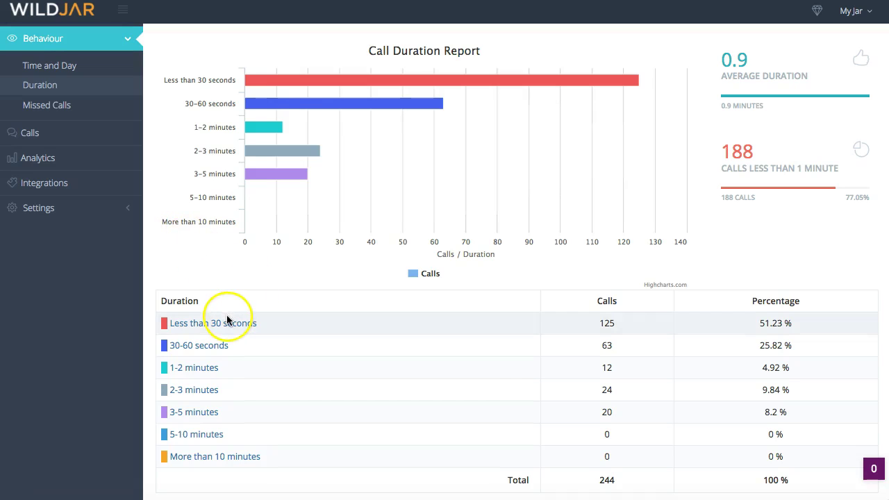
click(215, 328)
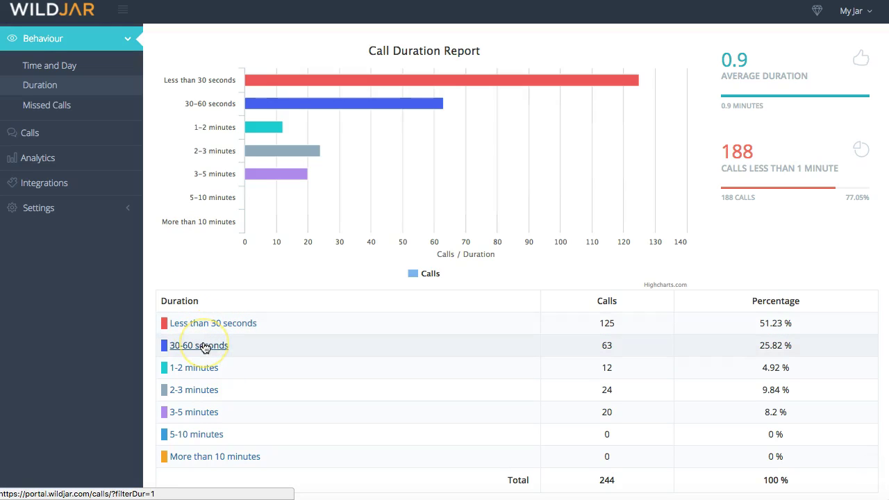
click(783, 329)
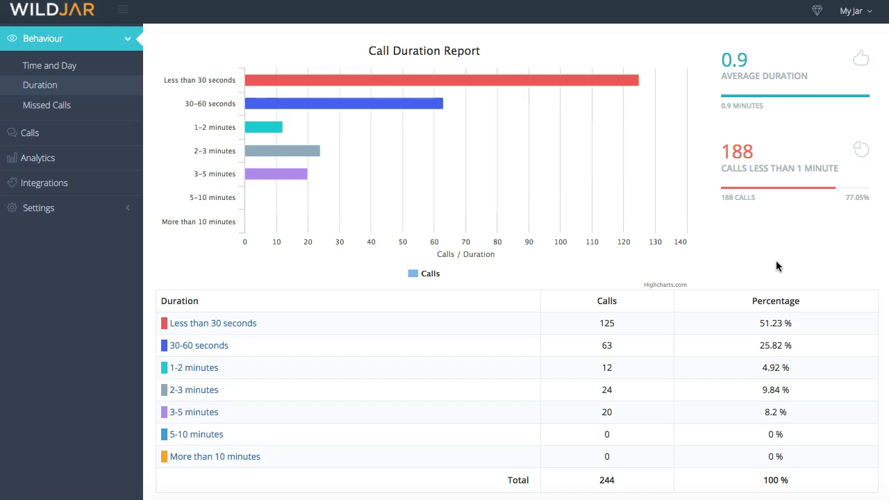
click(53, 109)
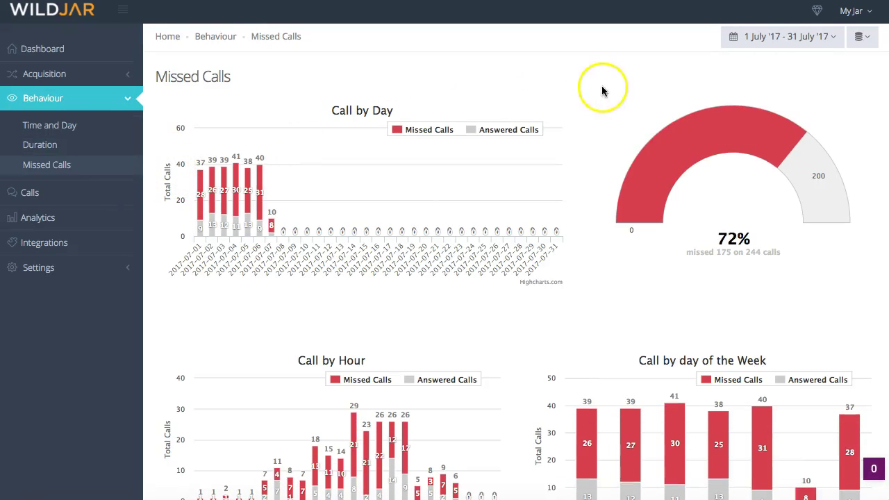
- Set Missed Calls to Last Month, June 2017 (771 of 1050 missed), and scroll its charts
click(750, 39)
click(754, 171)
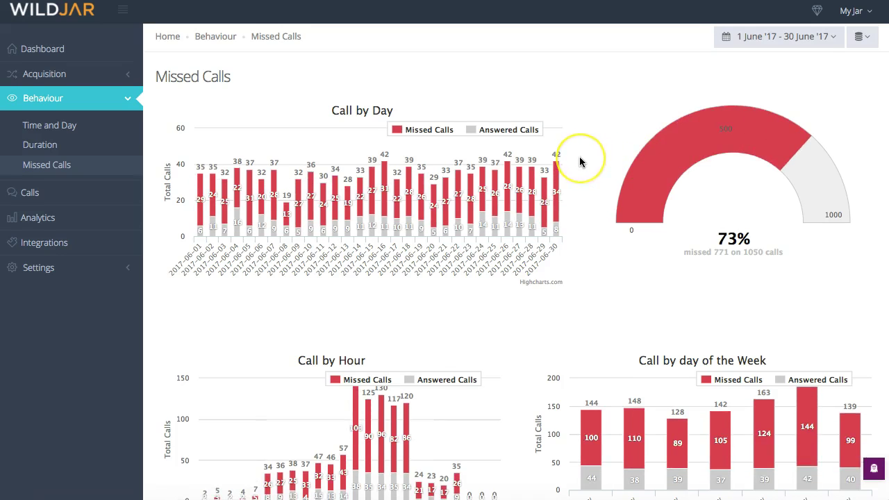
scroll(584, 159, down, 1)
scroll(581, 162, down, 1)
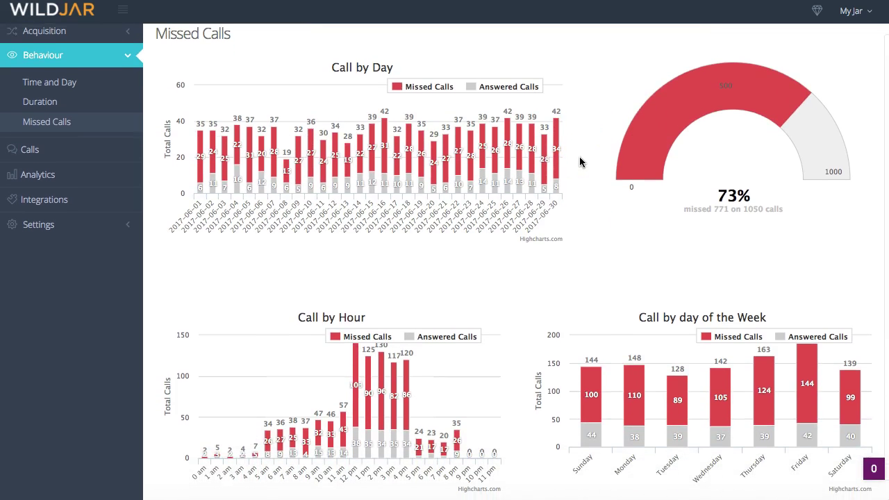
scroll(577, 257, down, 1)
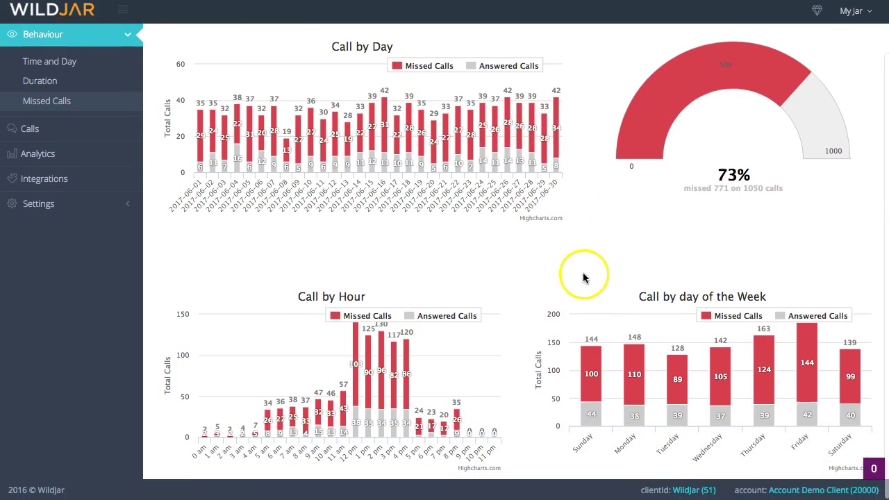
scroll(597, 253, up, 1)
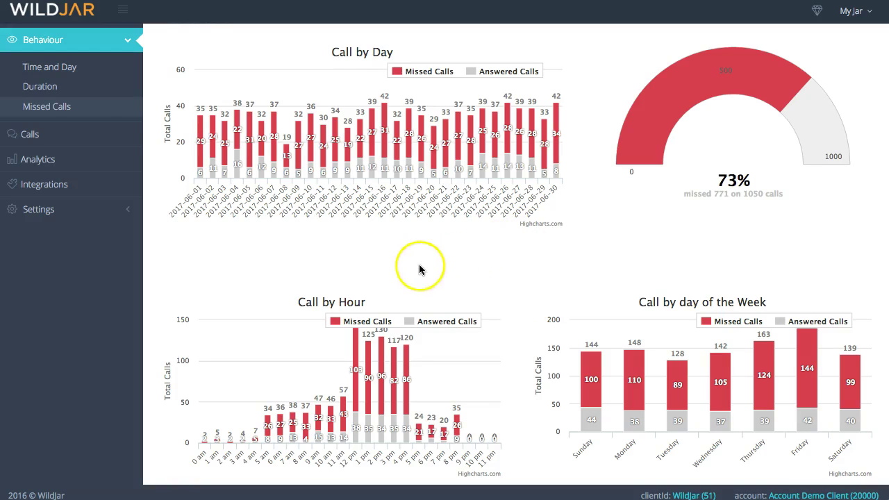
click(61, 136)
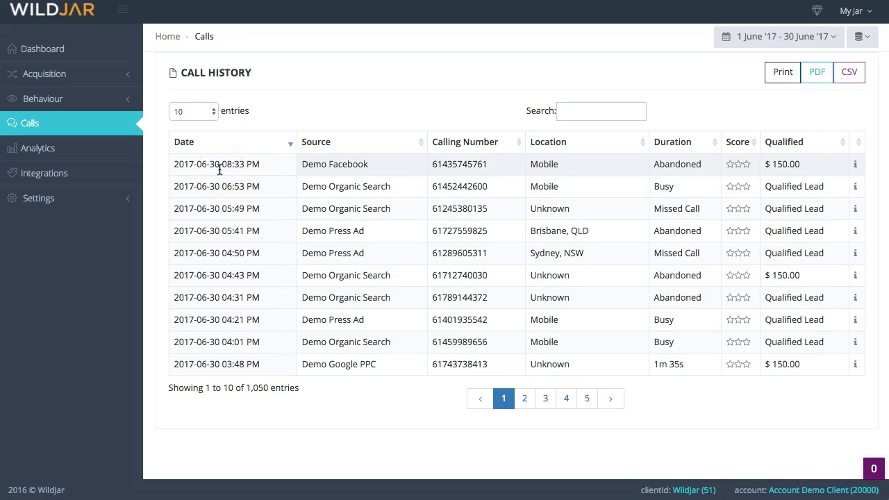
- Drag across the June 2017 Call History table of 1,050 calls
drag(219, 169, 571, 174)
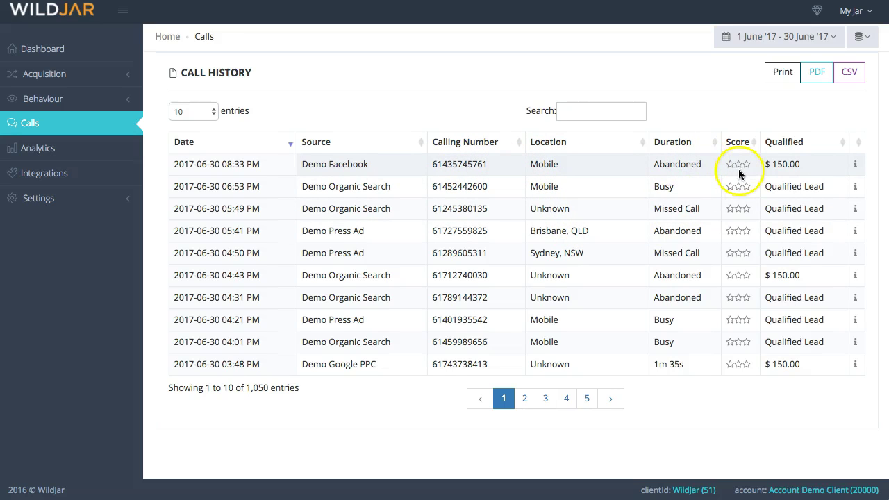
- Inspect the latest Demo Facebook call's details, then expand the Settings options
click(855, 166)
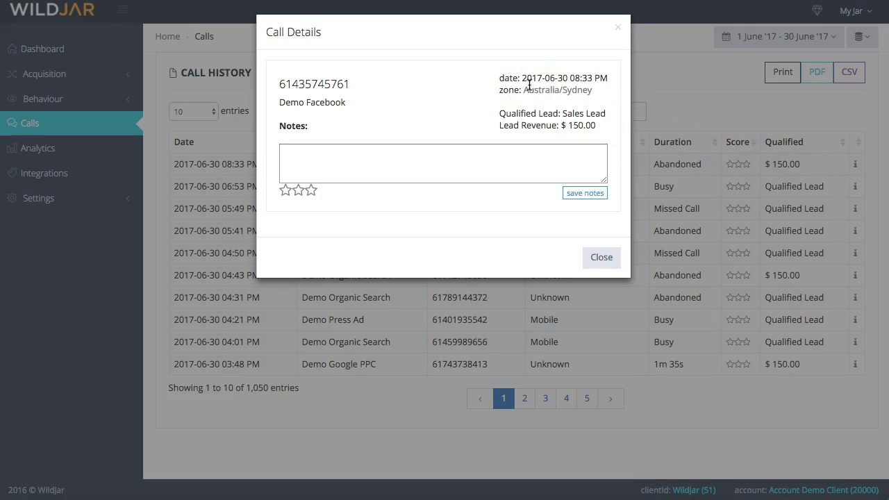
click(618, 28)
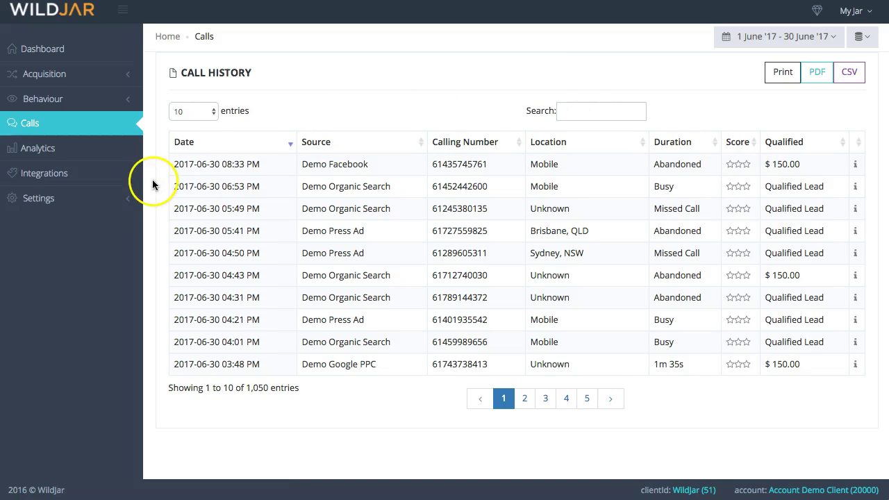
click(59, 198)
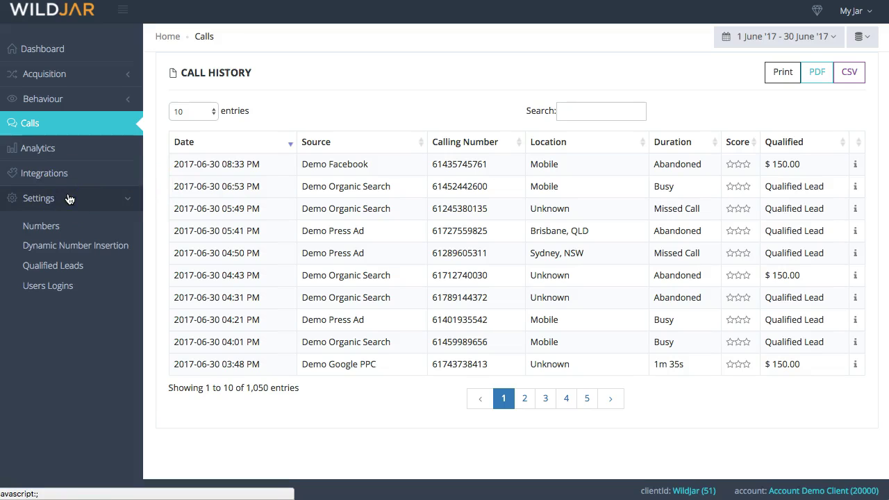
- Open Settings > Numbers to list the 11 active tracking numbers
click(52, 226)
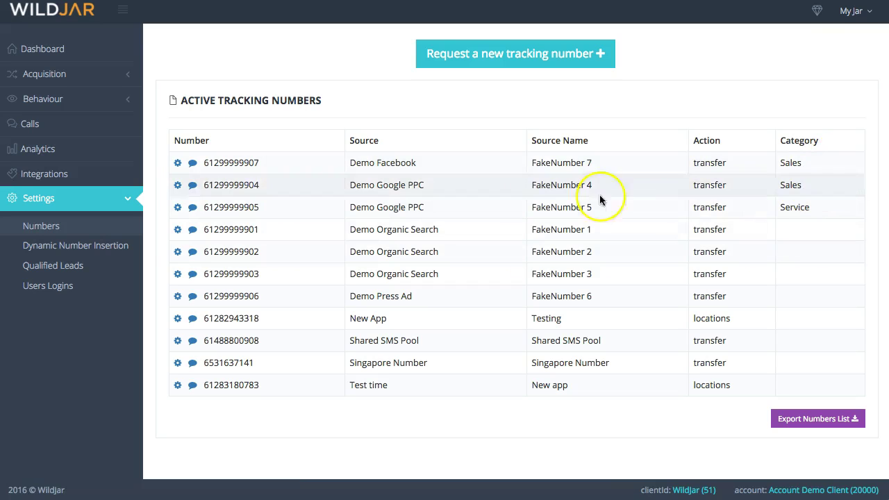
- Preview the new tracking number options, including Anywhere else!, then return to the Dashboard
click(526, 59)
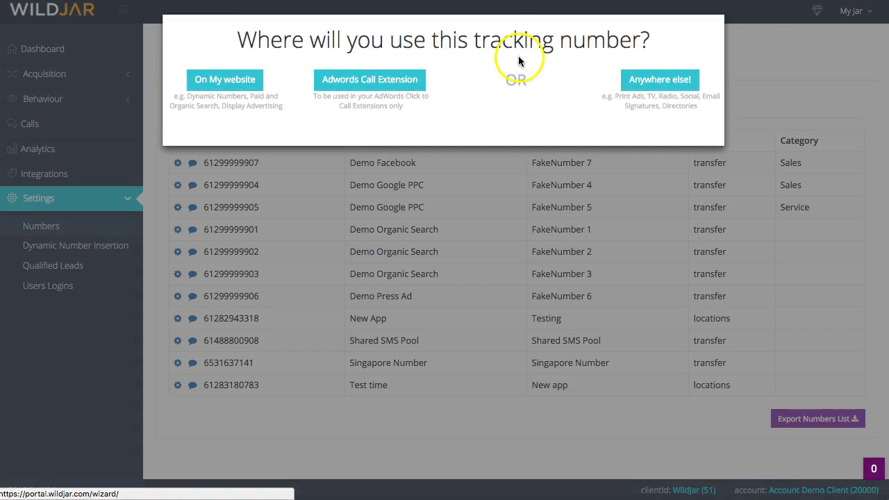
click(612, 76)
click(680, 79)
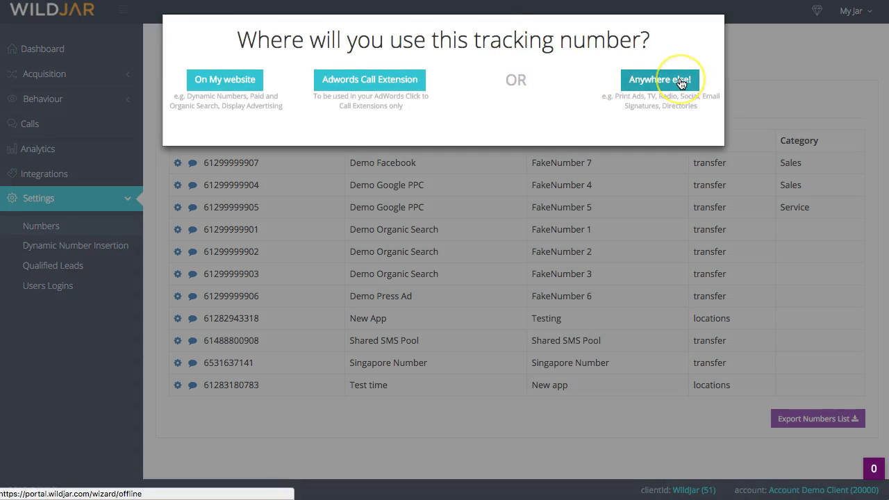
click(778, 77)
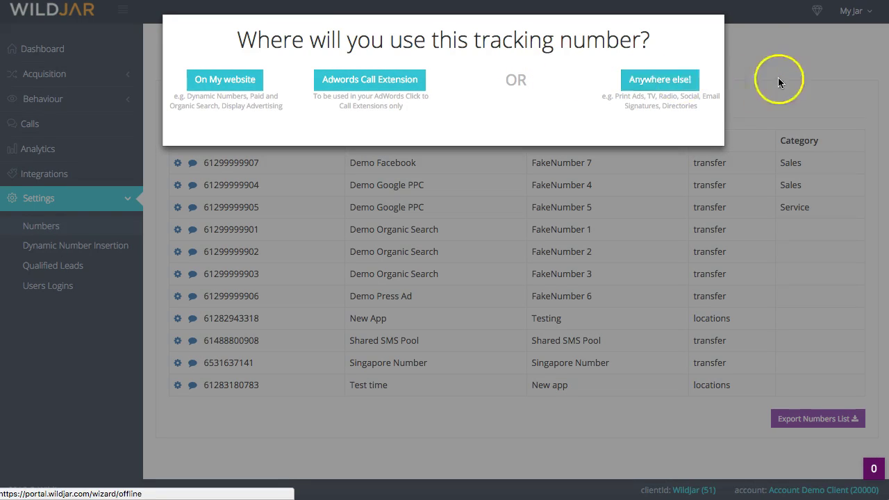
click(54, 50)
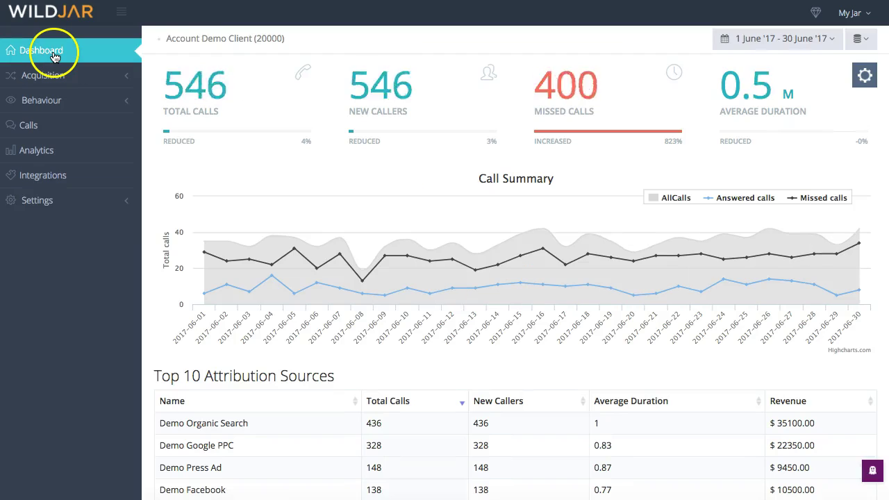